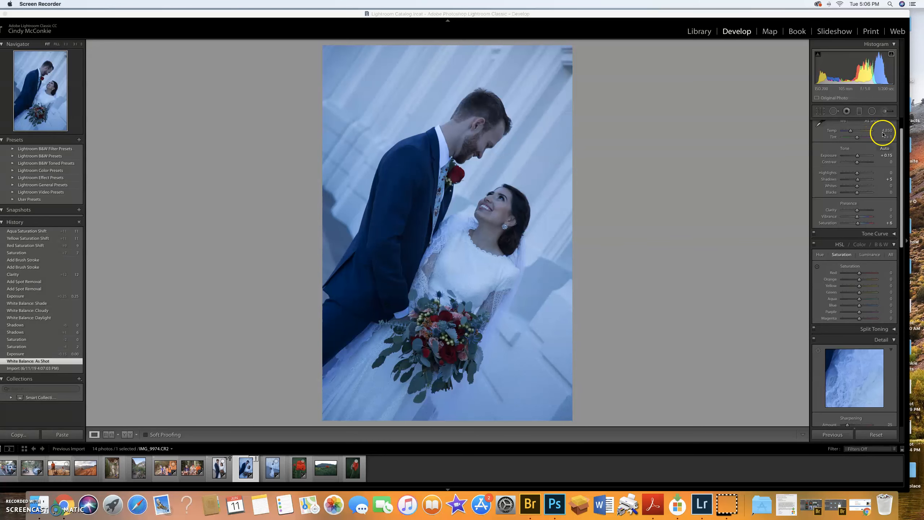
Try the Cloudy white balance preset on the photo of the couple.
{"action": "scroll", "coordinate": [880, 135], "scroll_direction": "up", "scroll_amount": 2}
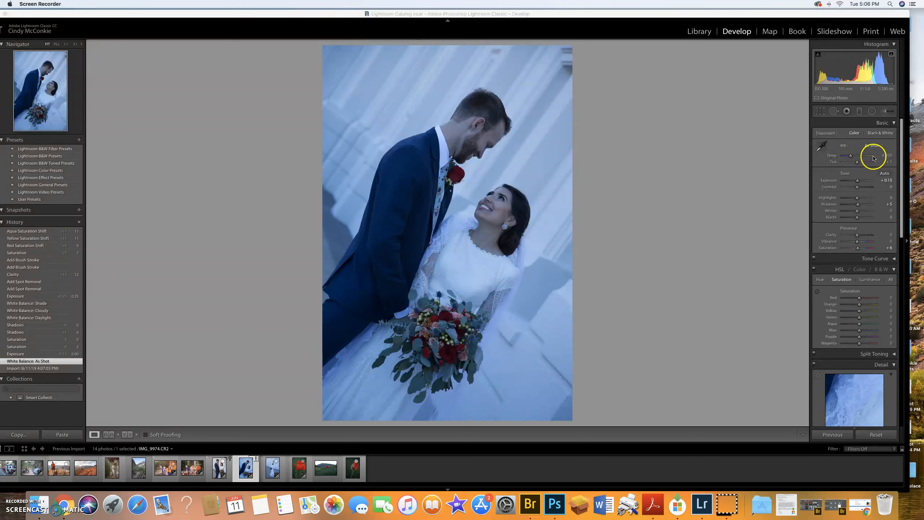
{"action": "left_click", "coordinate": [882, 149]}
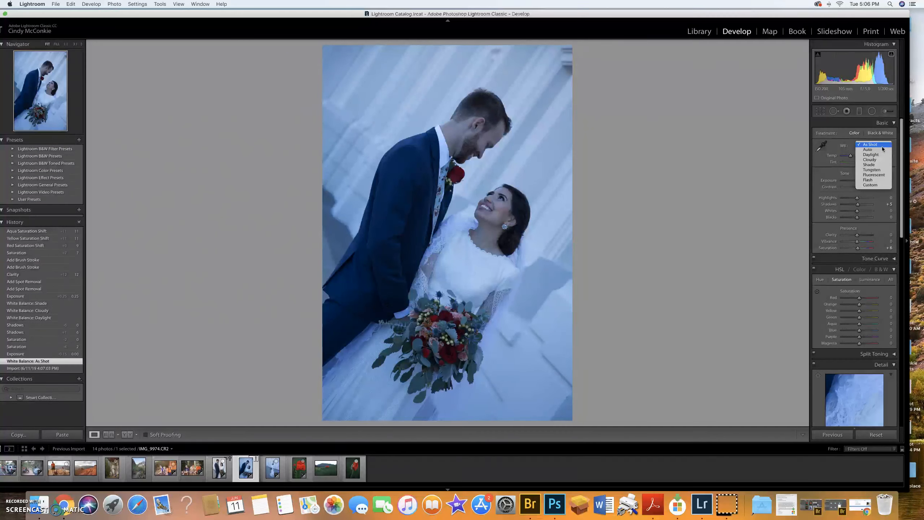
{"action": "left_click", "coordinate": [881, 167]}
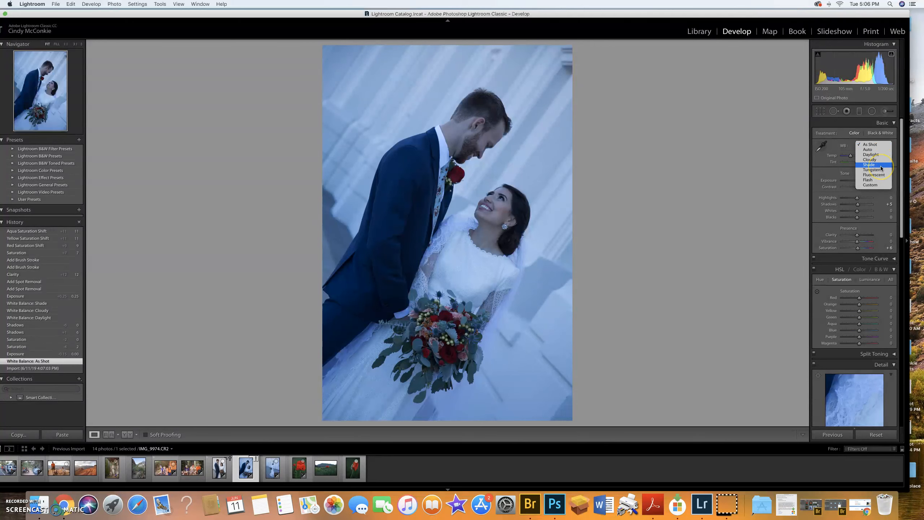
{"action": "left_click", "coordinate": [881, 156]}
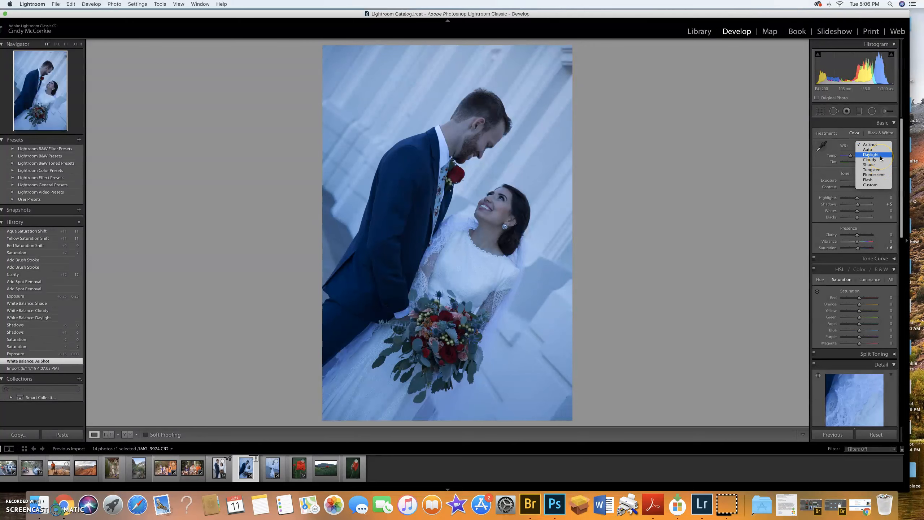
{"action": "left_click", "coordinate": [880, 161]}
{"action": "left_click", "coordinate": [879, 161]}
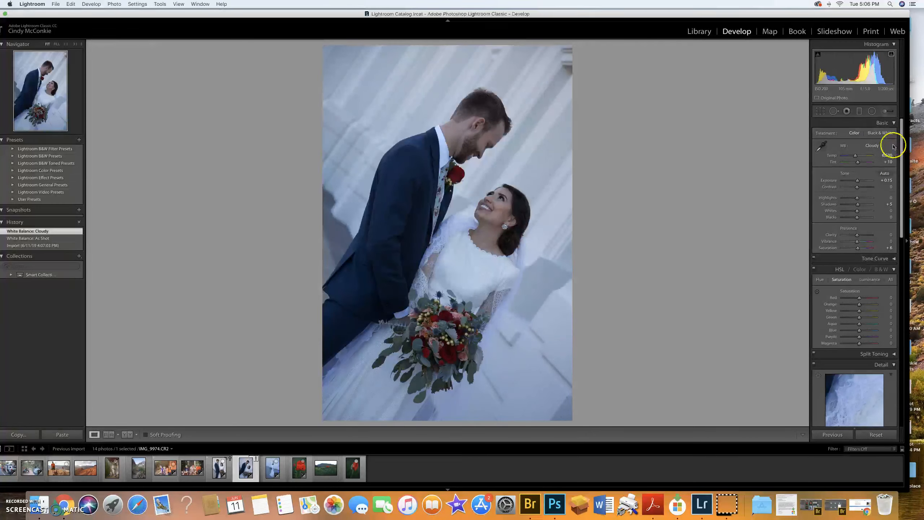
Set the white balance to Shade and raise the exposure to +0.25.
{"action": "left_click", "coordinate": [882, 146]}
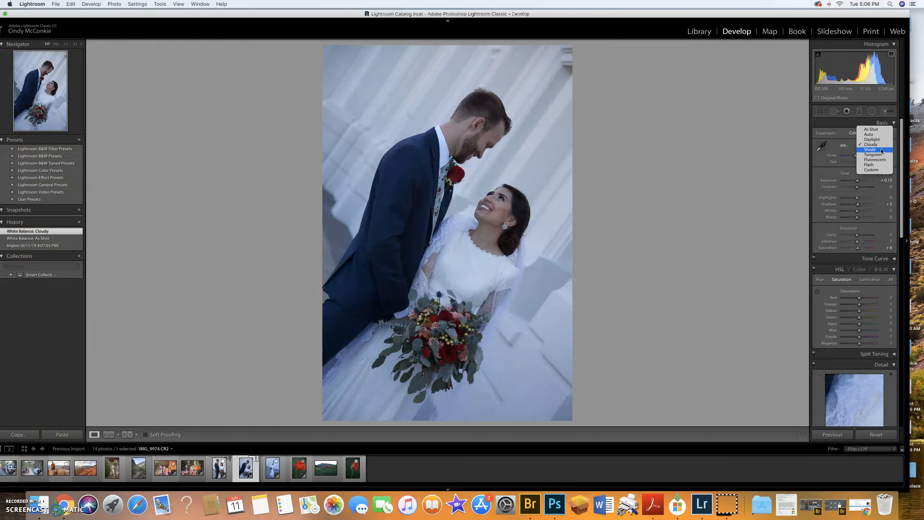
{"action": "left_click", "coordinate": [882, 149]}
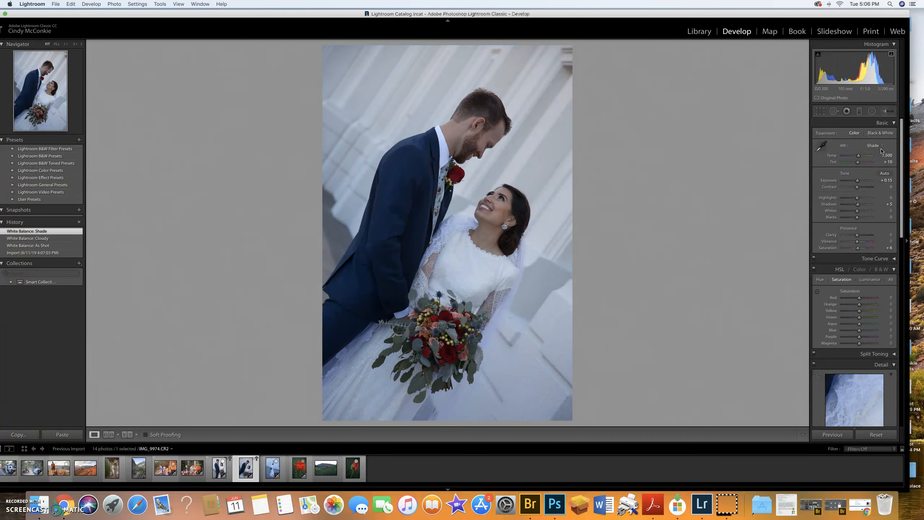
{"action": "left_click", "coordinate": [880, 152]}
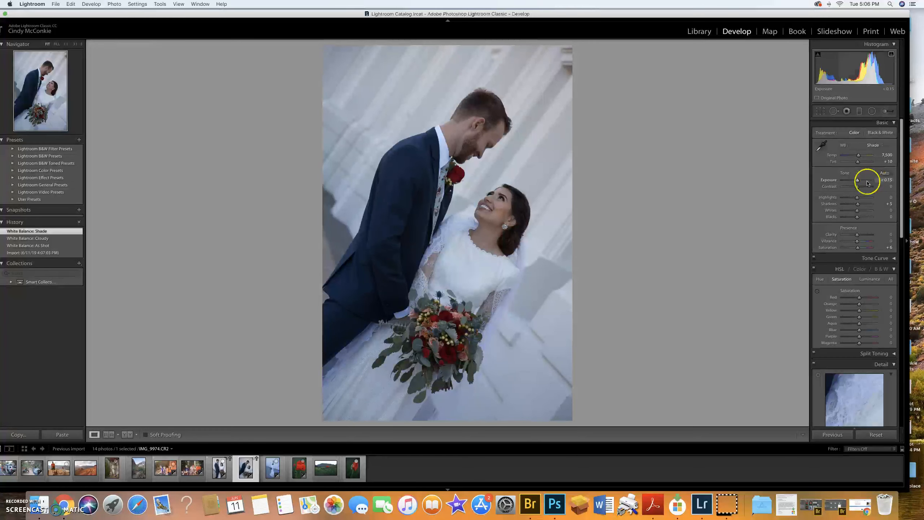
{"action": "left_click_drag", "start_coordinate": [857, 181], "coordinate": [857, 181]}
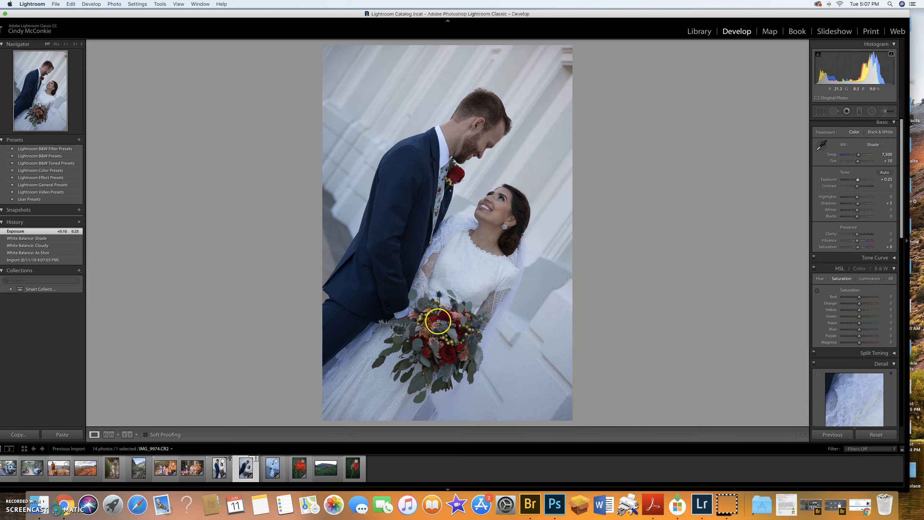
Heal the spot on the pale wall beside the bride's veil, near the bouquet, with the size 42 Spot Removal brush.
{"action": "left_click", "coordinate": [473, 302]}
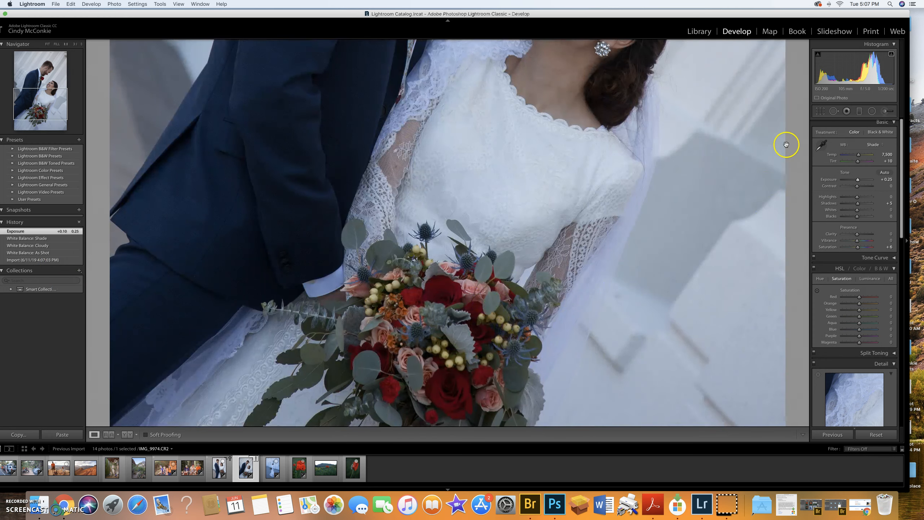
{"action": "left_click", "coordinate": [832, 112]}
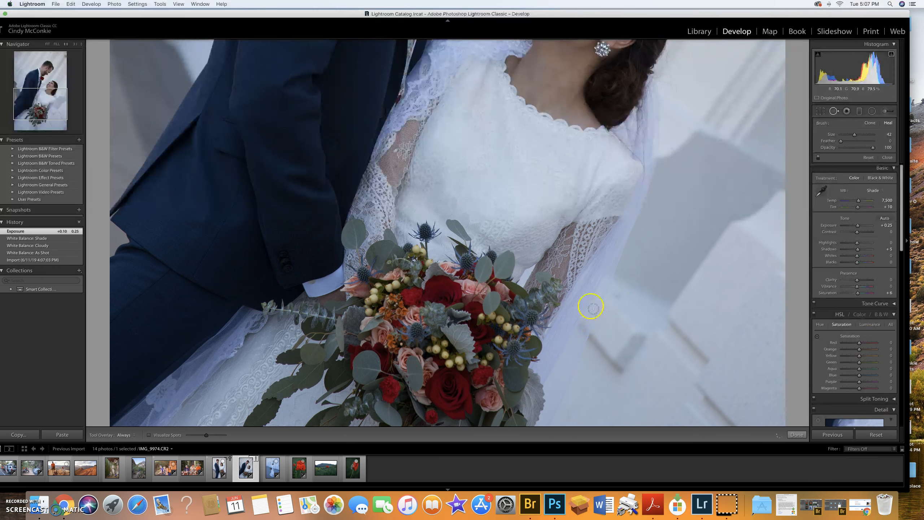
{"action": "left_click", "coordinate": [618, 295]}
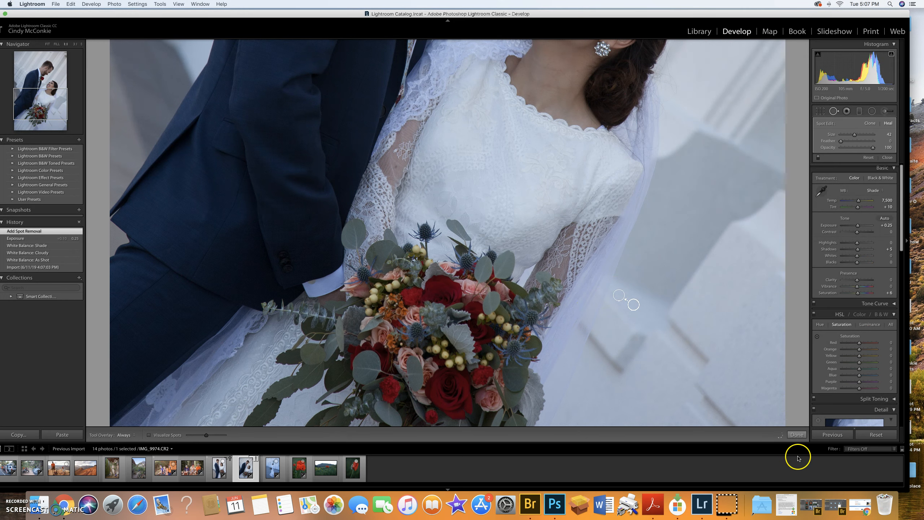
{"action": "left_click", "coordinate": [794, 438]}
Heal the spot on the wall just above the groom's shoulder with the Spot Removal tool.
{"action": "scroll", "coordinate": [511, 200], "scroll_direction": "up", "scroll_amount": 10}
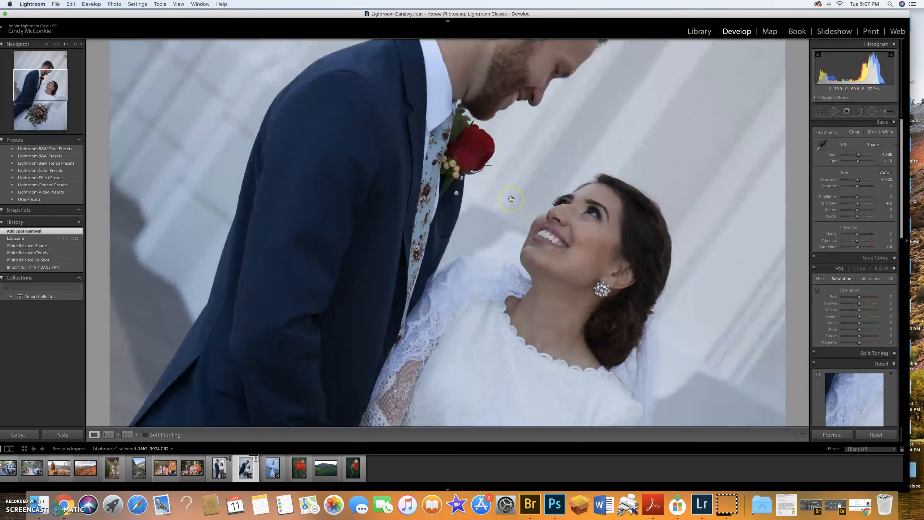
{"action": "scroll", "coordinate": [511, 200], "scroll_direction": "up", "scroll_amount": 6}
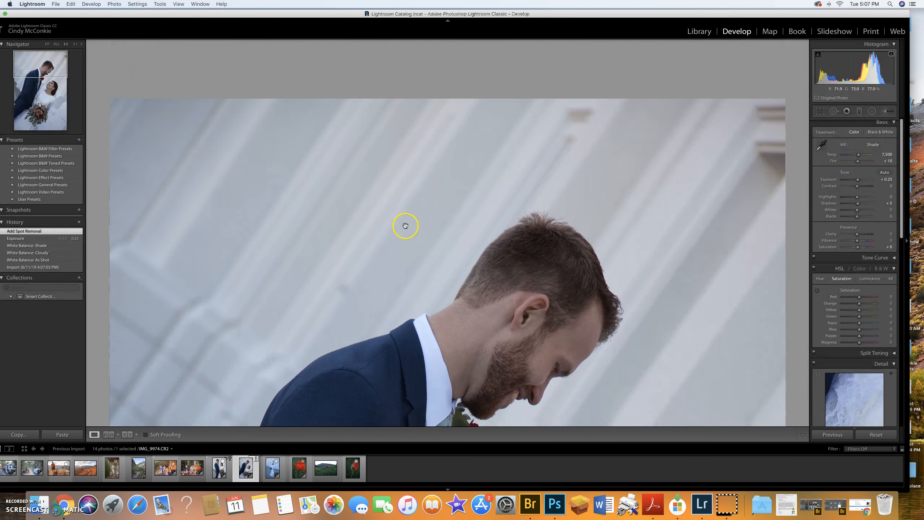
{"action": "left_click", "coordinate": [834, 113]}
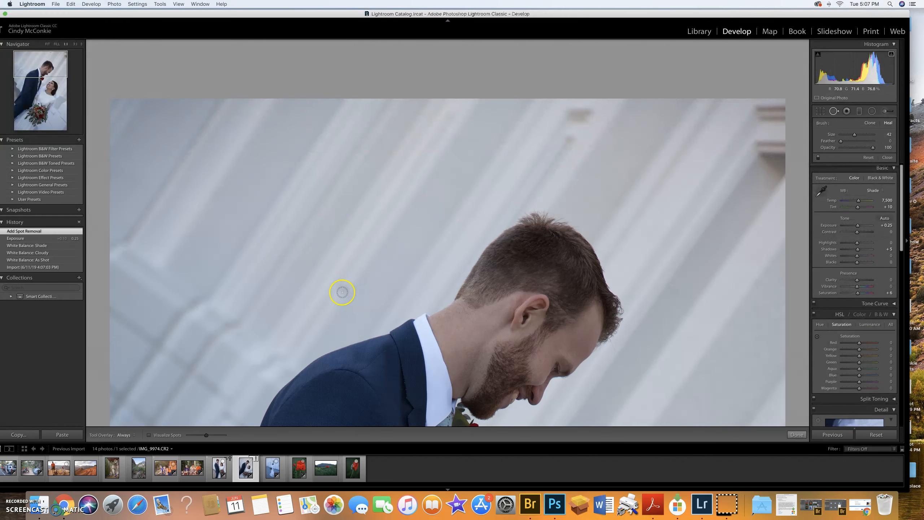
{"action": "scroll", "coordinate": [341, 291], "scroll_direction": "up", "scroll_amount": 4}
{"action": "left_click", "coordinate": [342, 288]}
{"action": "left_click", "coordinate": [796, 435]}
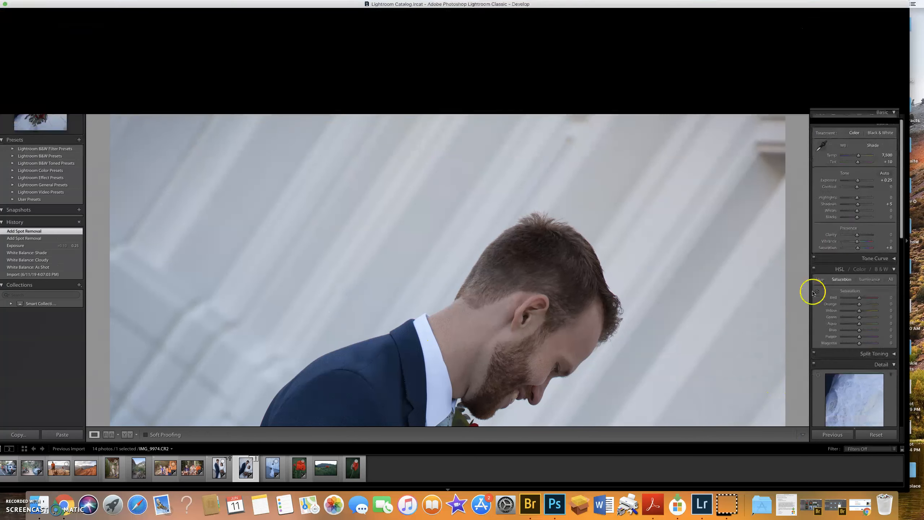
Return to the full photo view and set the clarity to +12.
{"action": "left_click", "coordinate": [708, 316]}
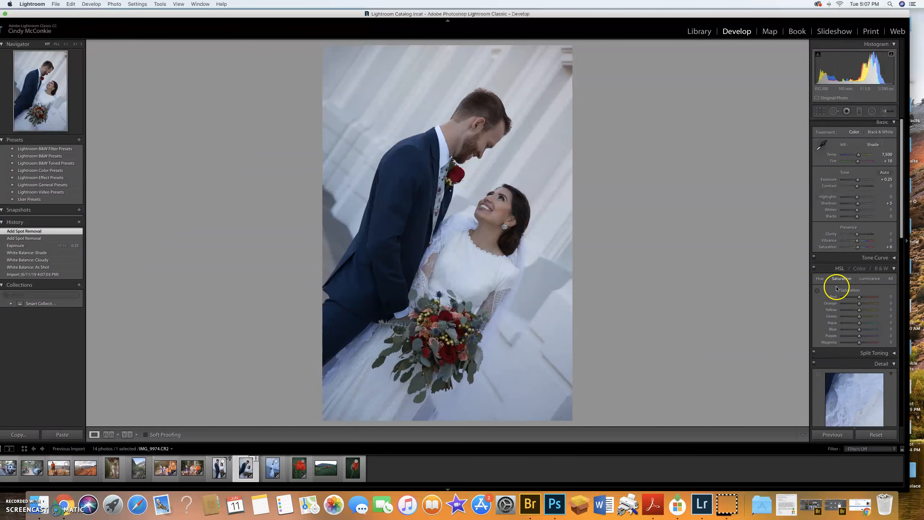
{"action": "left_click_drag", "start_coordinate": [858, 236], "coordinate": [860, 235]}
Try the overall saturation at +100 and revert the photo to the Clarity state in its edit history.
{"action": "scroll", "coordinate": [861, 237], "scroll_direction": "down", "scroll_amount": 1}
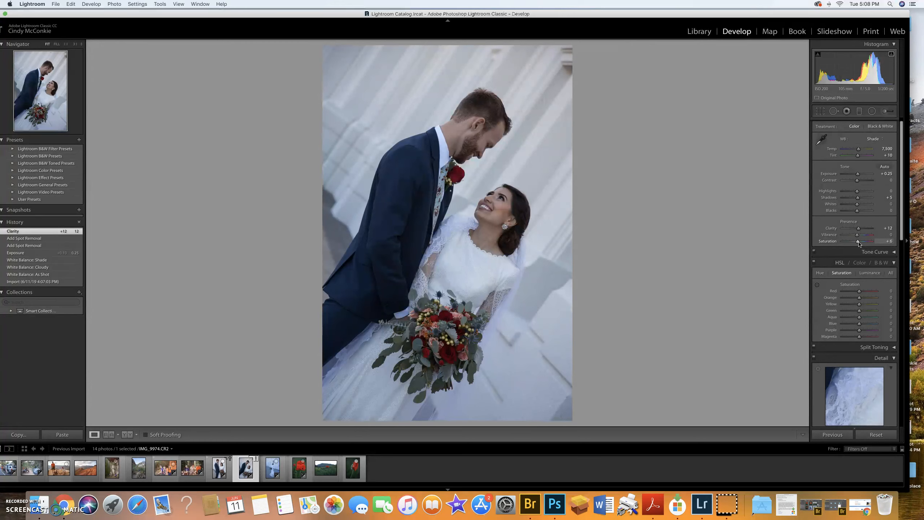
{"action": "left_click_drag", "start_coordinate": [859, 243], "coordinate": [877, 246]}
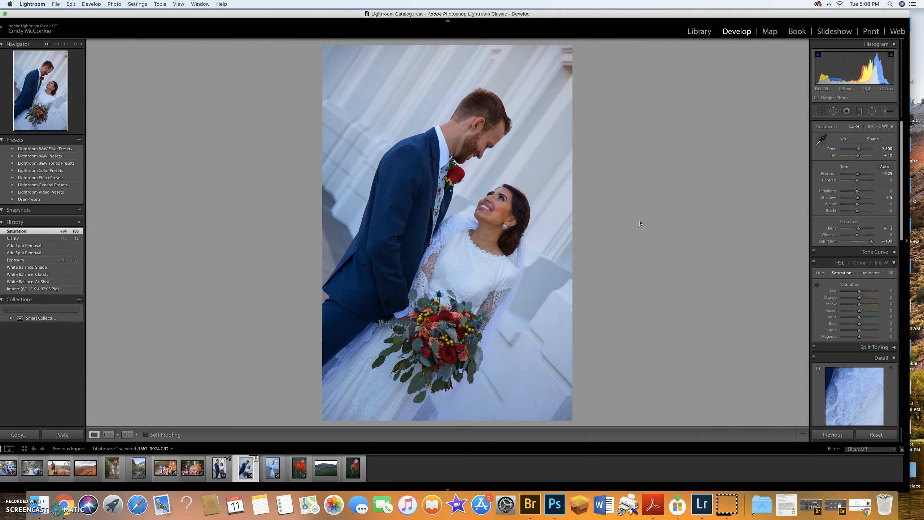
{"action": "left_click", "coordinate": [708, 229]}
{"action": "left_click", "coordinate": [724, 227]}
{"action": "left_click", "coordinate": [590, 216]}
{"action": "left_click", "coordinate": [22, 241]}
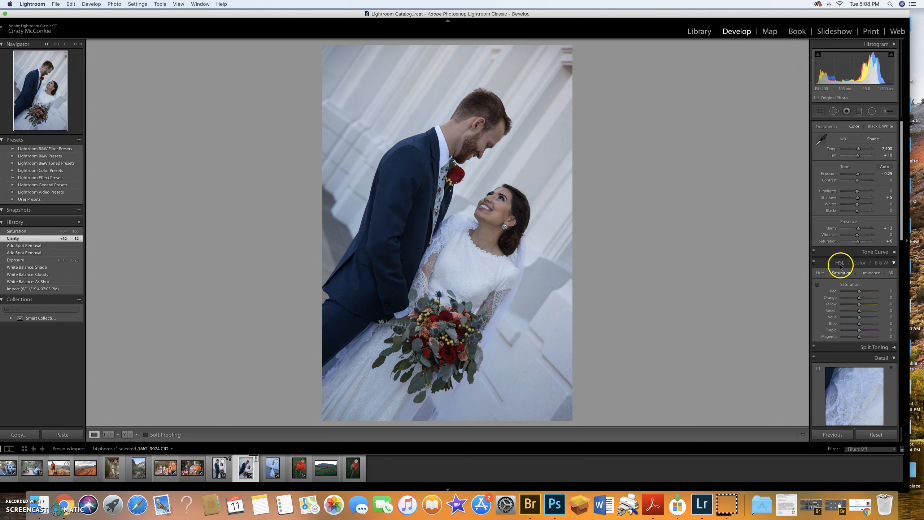
Set the individual HSL color saturations to Red +8, Yellow +9 and Aqua +7.
{"action": "scroll", "coordinate": [842, 268], "scroll_direction": "up", "scroll_amount": 1}
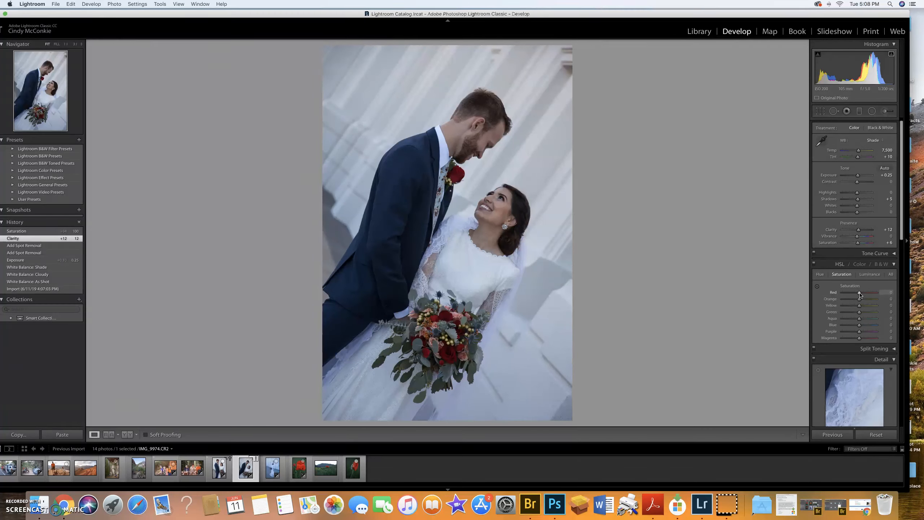
{"action": "left_click", "coordinate": [859, 293]}
{"action": "left_click_drag", "start_coordinate": [860, 295], "coordinate": [862, 294]}
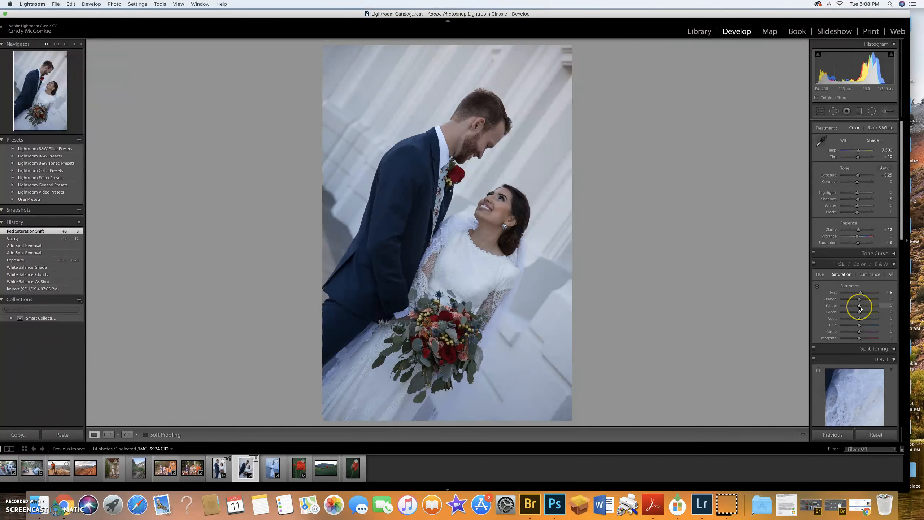
{"action": "left_click_drag", "start_coordinate": [859, 307], "coordinate": [861, 307]}
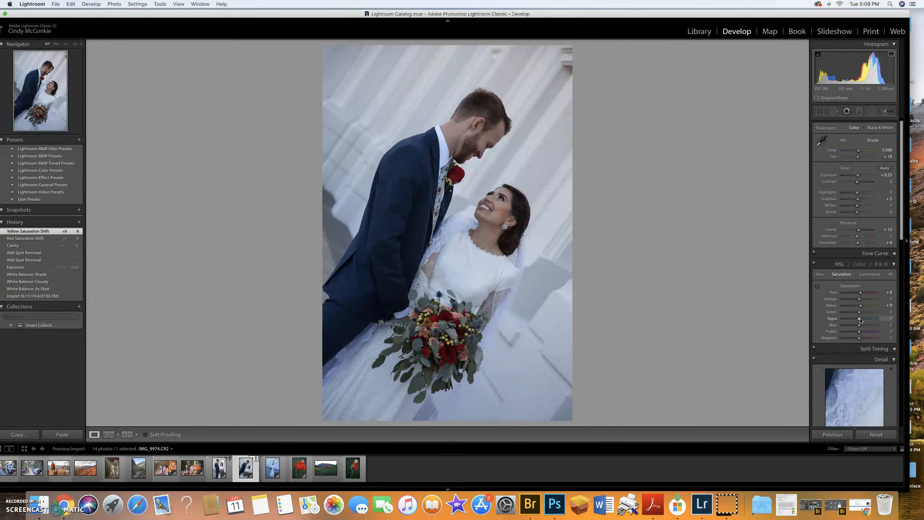
{"action": "left_click_drag", "start_coordinate": [859, 320], "coordinate": [861, 320]}
{"action": "left_click_drag", "start_coordinate": [862, 320], "coordinate": [861, 319]}
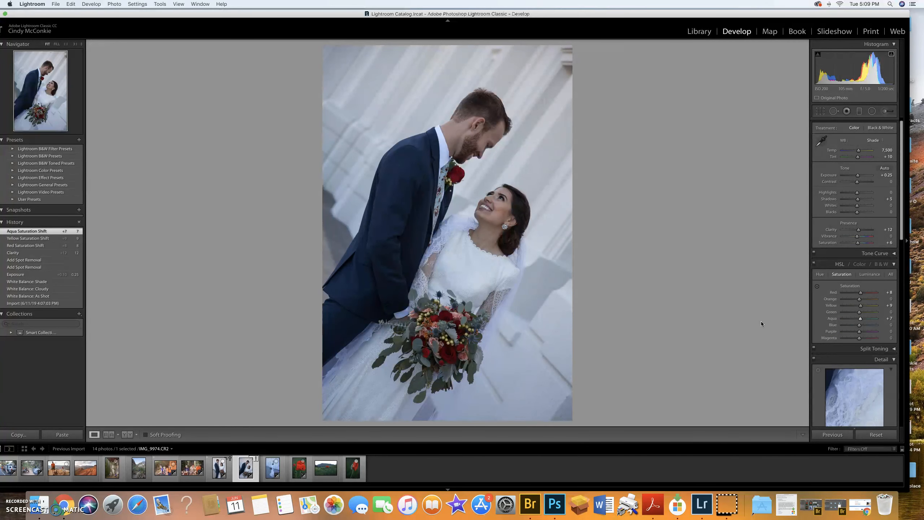
{"action": "left_click_drag", "start_coordinate": [762, 320], "coordinate": [769, 322]}
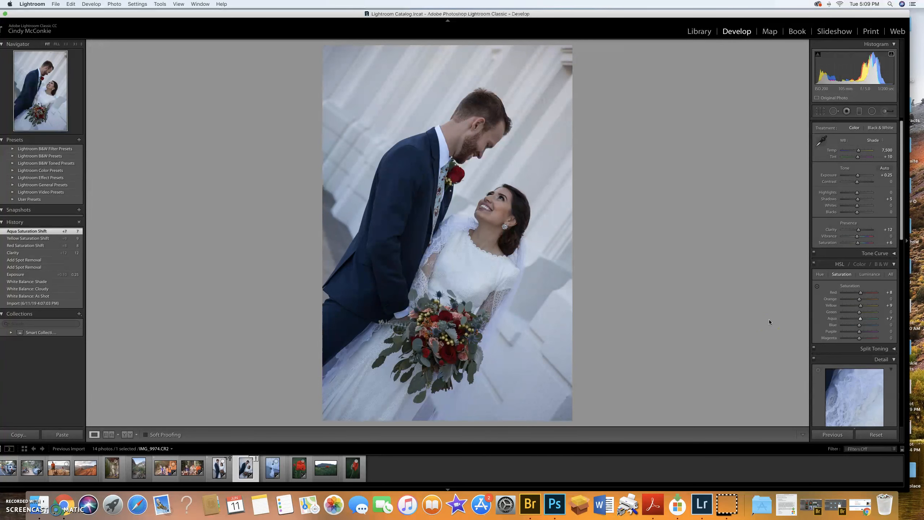